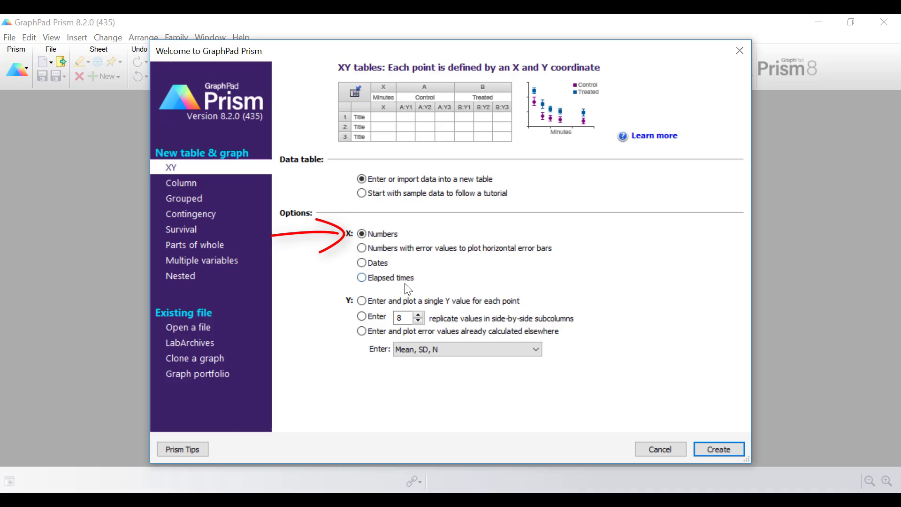
- Create a new XY data table with numeric X values and a single Y value per point
left_click(396, 303)
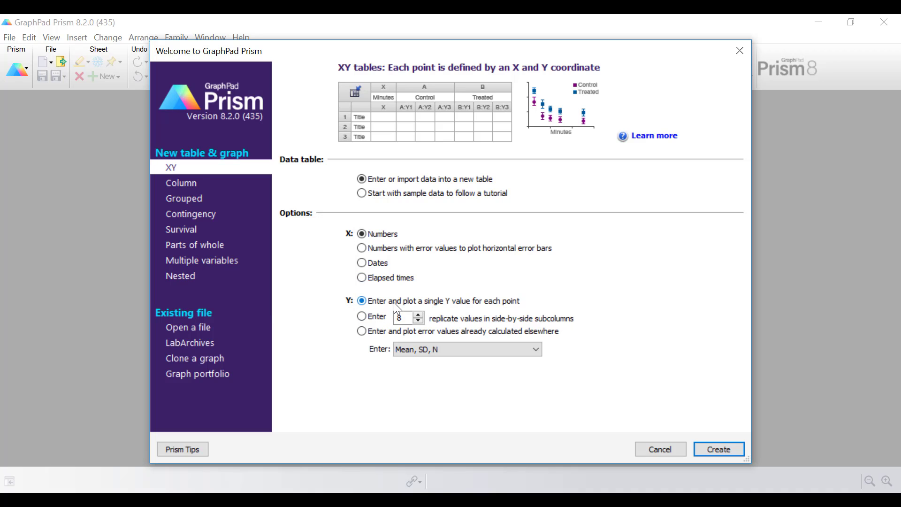
left_click(739, 452)
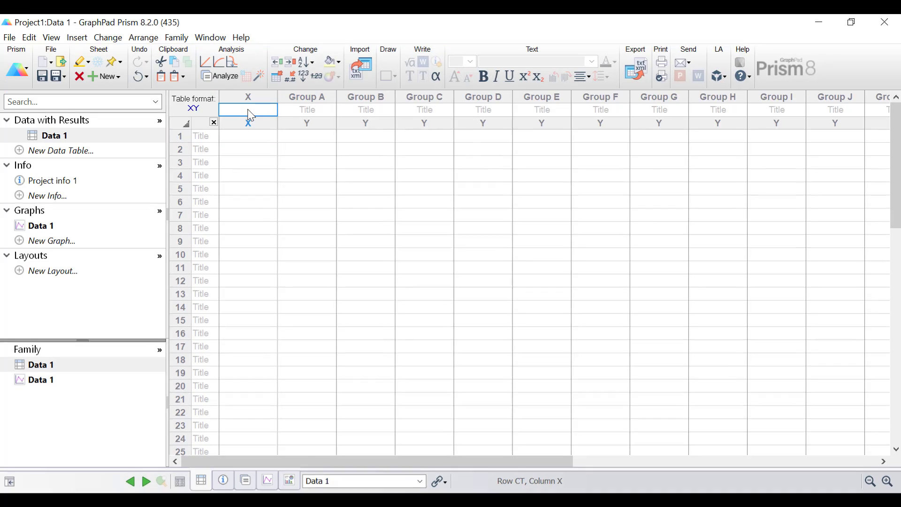
- Paste the 2000–2017 Year and six-region data with column titles into Data 1
key("ctrl+v")
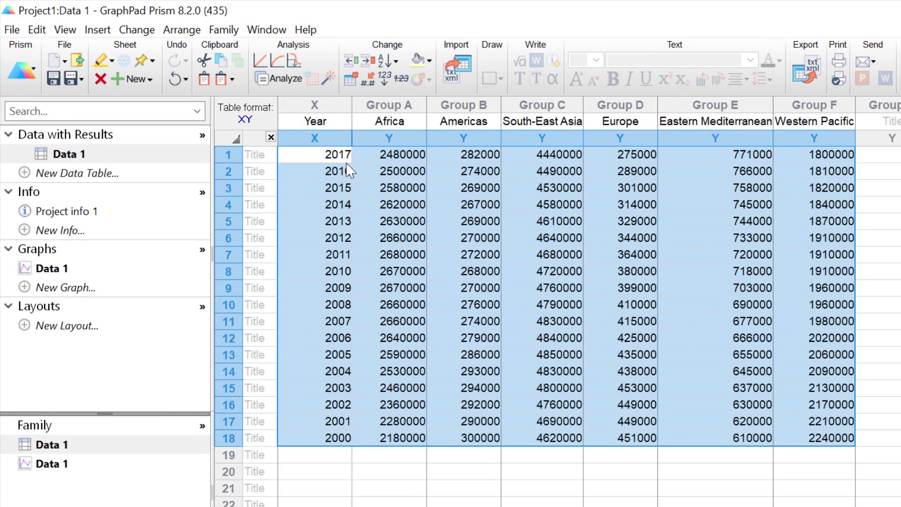
left_click(492, 322)
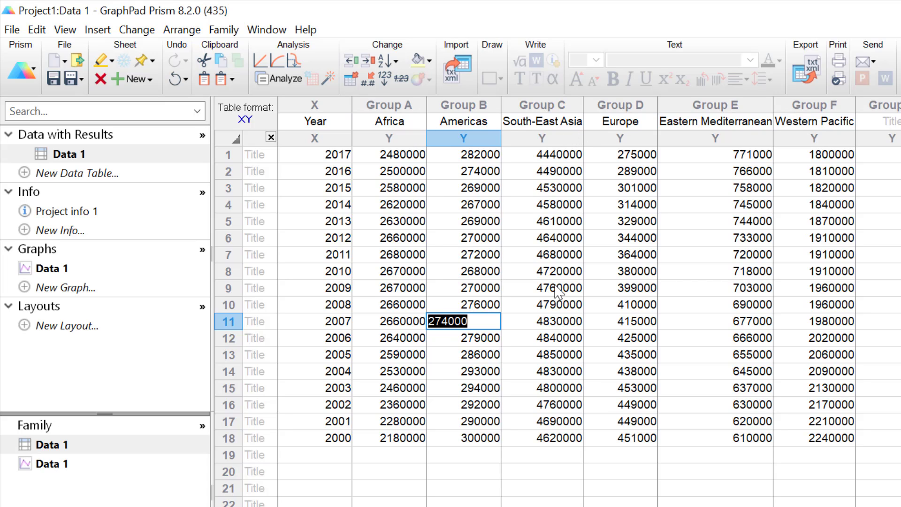
- Switch the Data 1 graph to the XY area-fill graph type
left_click(645, 476)
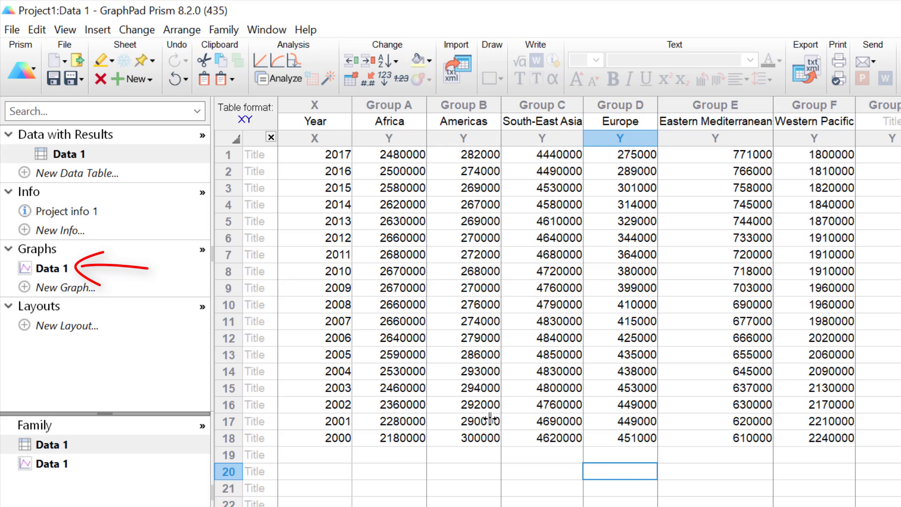
left_click(88, 275)
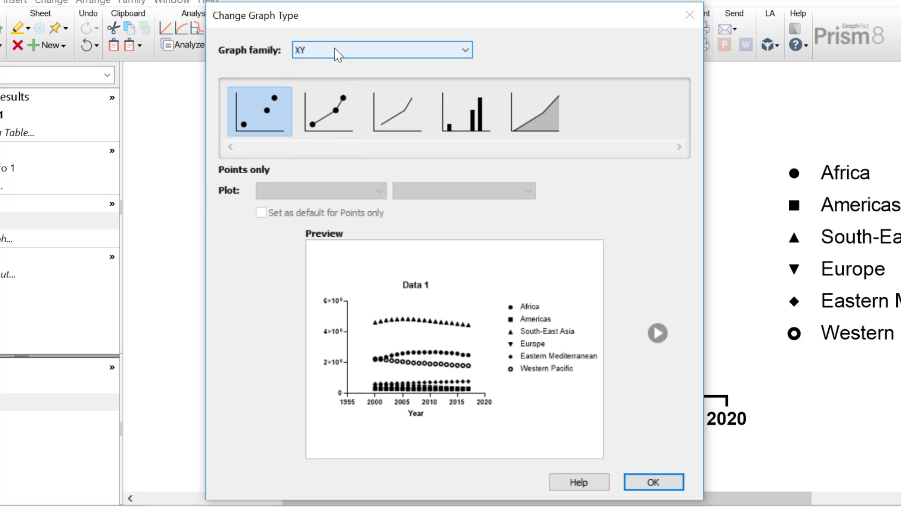
left_click(545, 117)
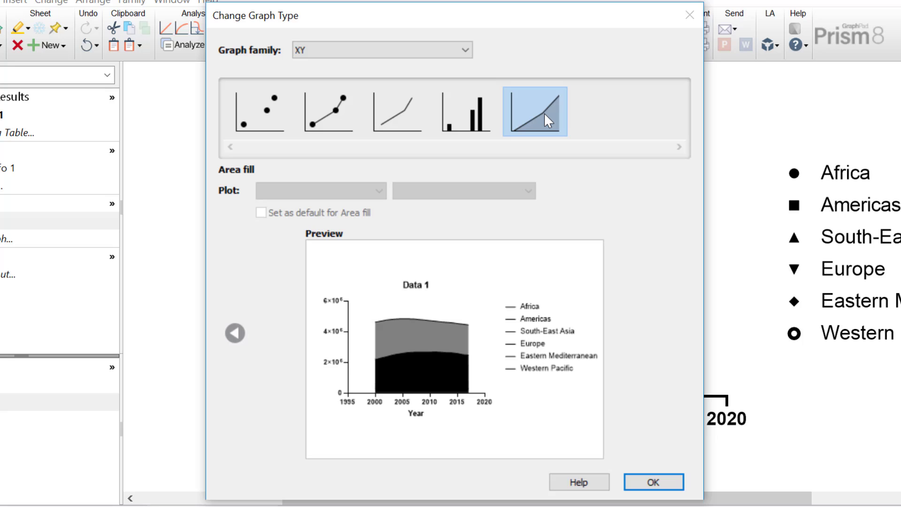
left_click(654, 482)
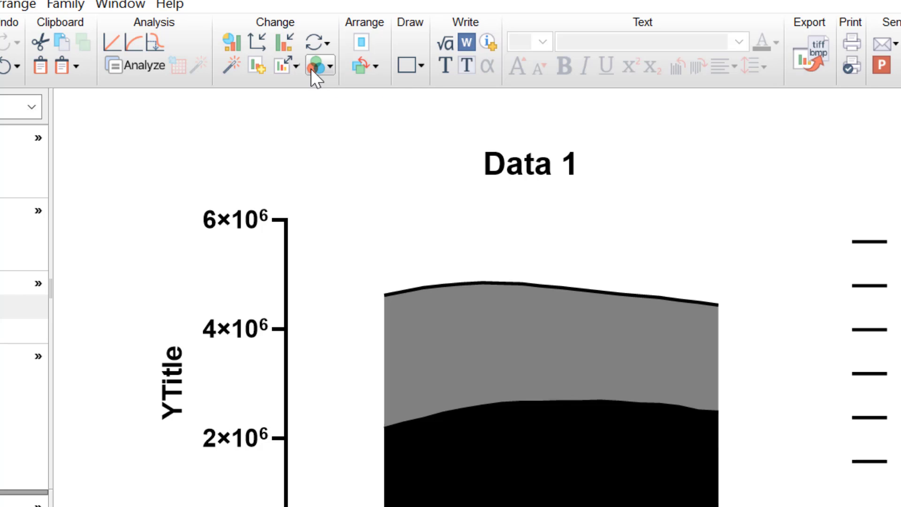
- Apply the Colorblind Safe colour scheme to the Data 1 area graph
left_click(311, 68)
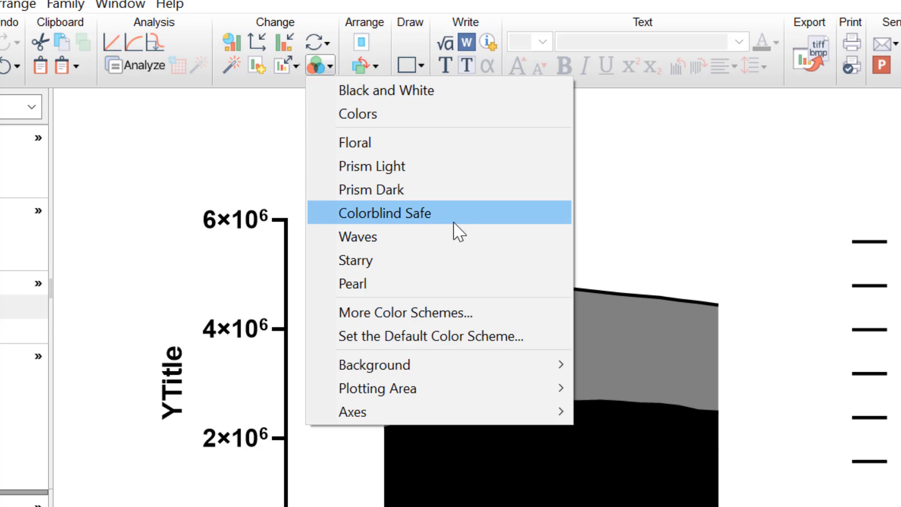
left_click(466, 214)
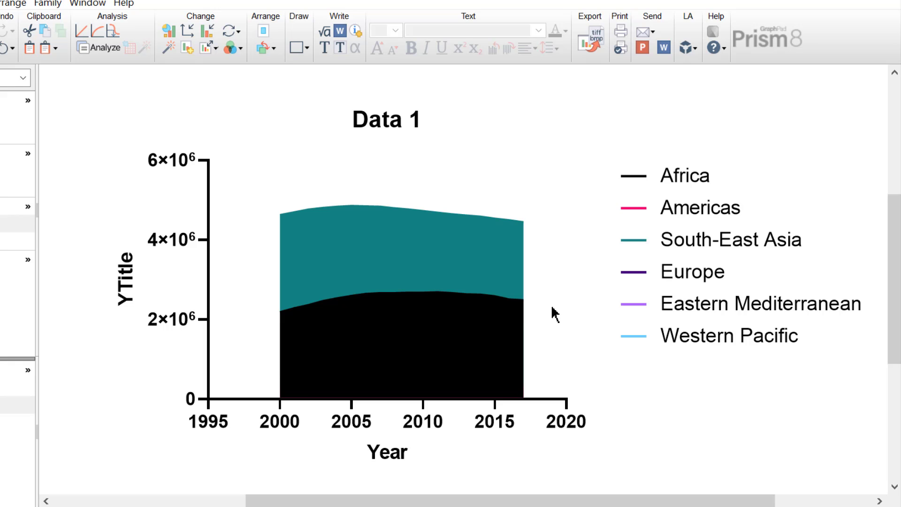
- Open Format Graph with Data 1:A:Africa selected as the data set
left_click_drag(575, 502, 397, 504)
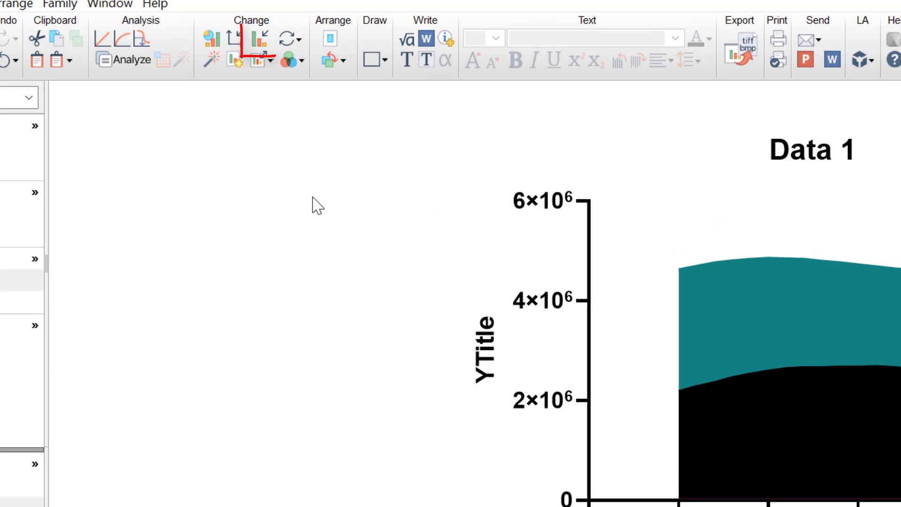
left_click(259, 31)
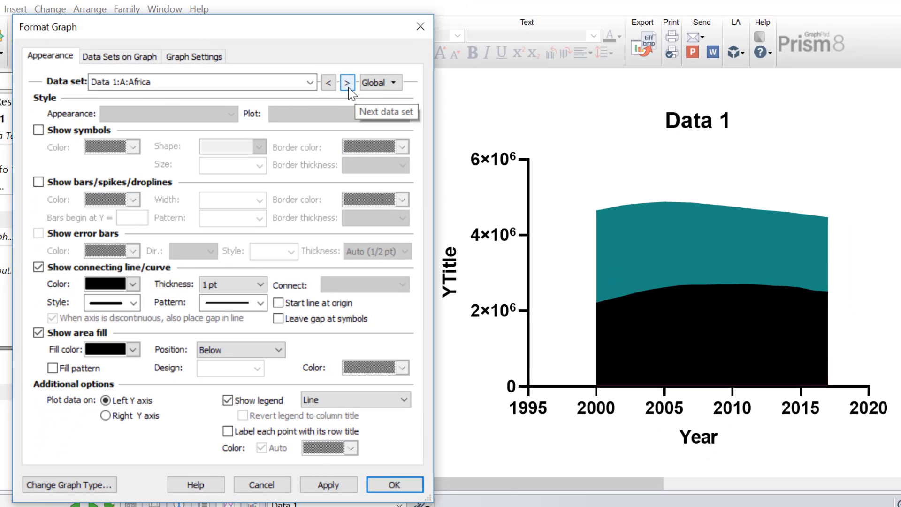
left_click(310, 82)
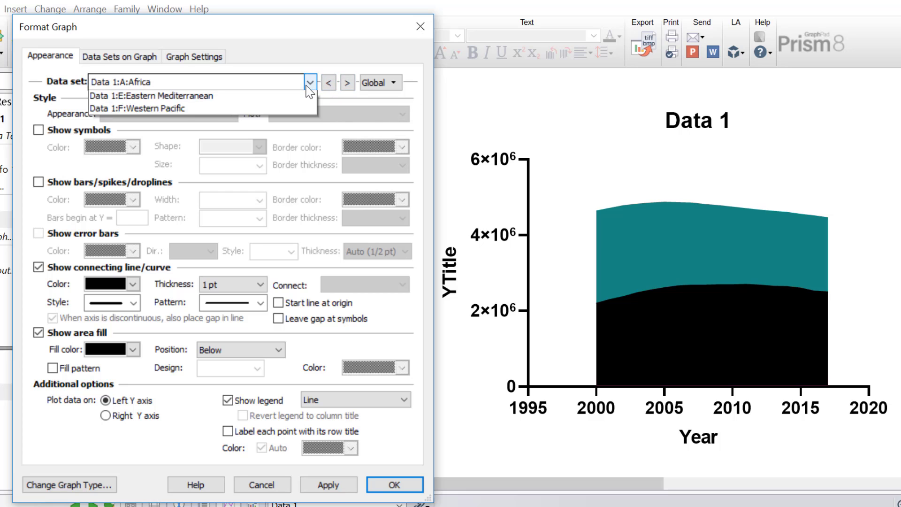
left_click(347, 99)
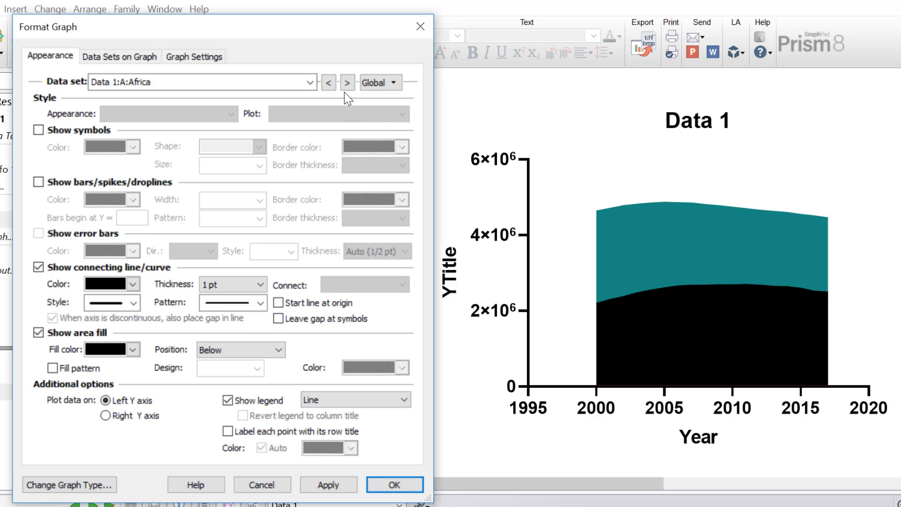
- Give Africa's area fill 70% transparency and apply it
left_click(134, 350)
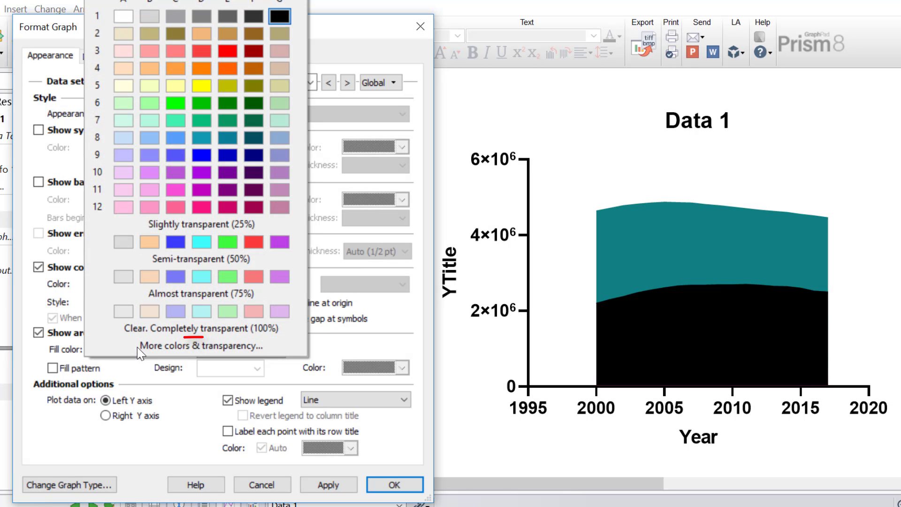
left_click(225, 347)
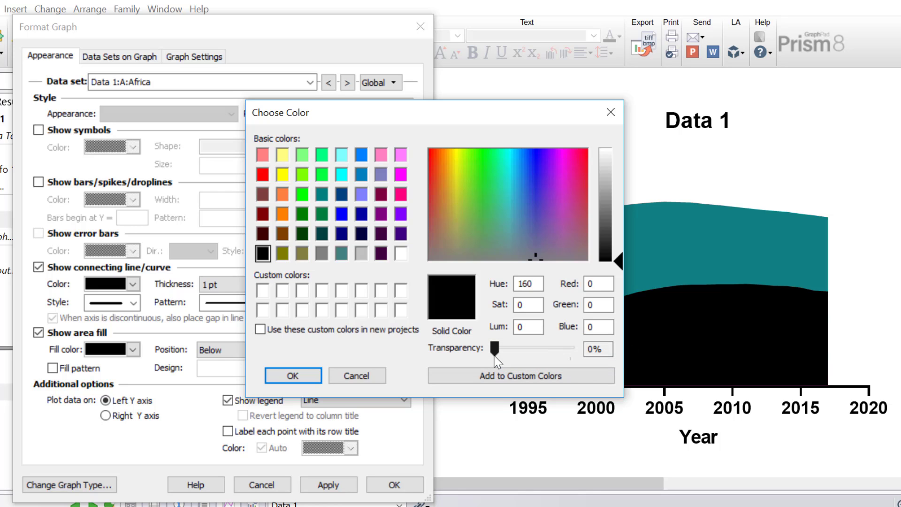
mouse_move(497, 351)
left_mouse_down()
mouse_move(544, 348)
mouse_move(535, 348)
left_mouse_up()
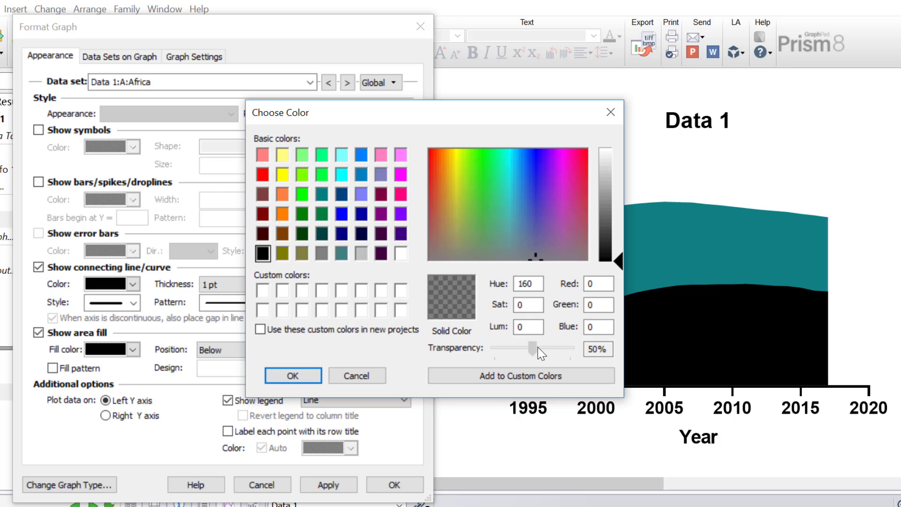
left_click_drag(539, 349, 551, 349)
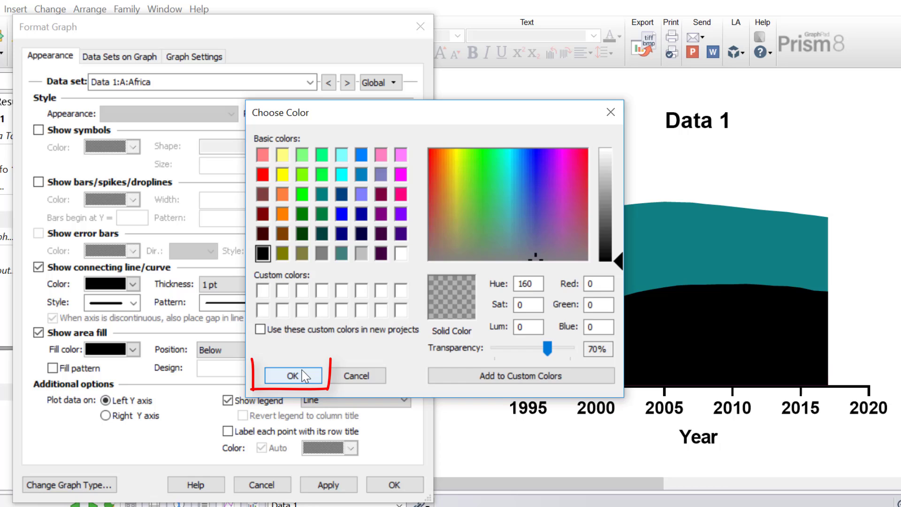
left_click(294, 376)
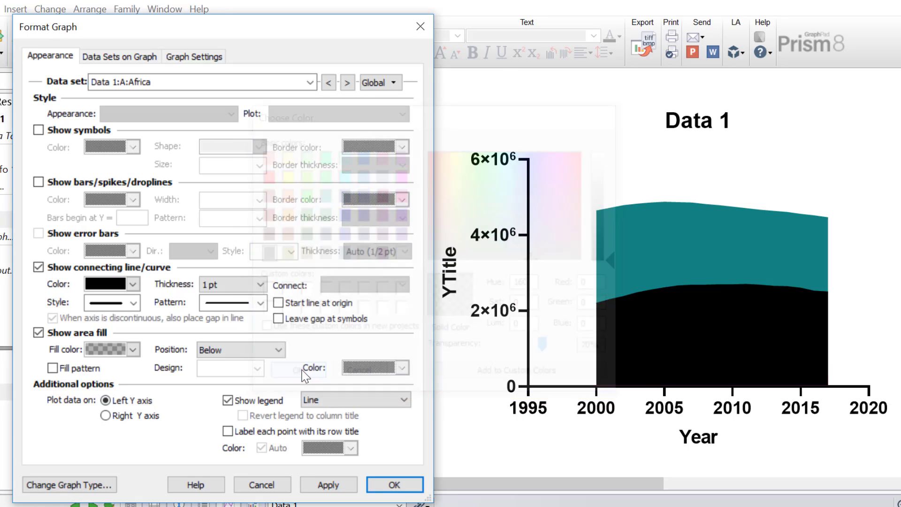
left_click(336, 487)
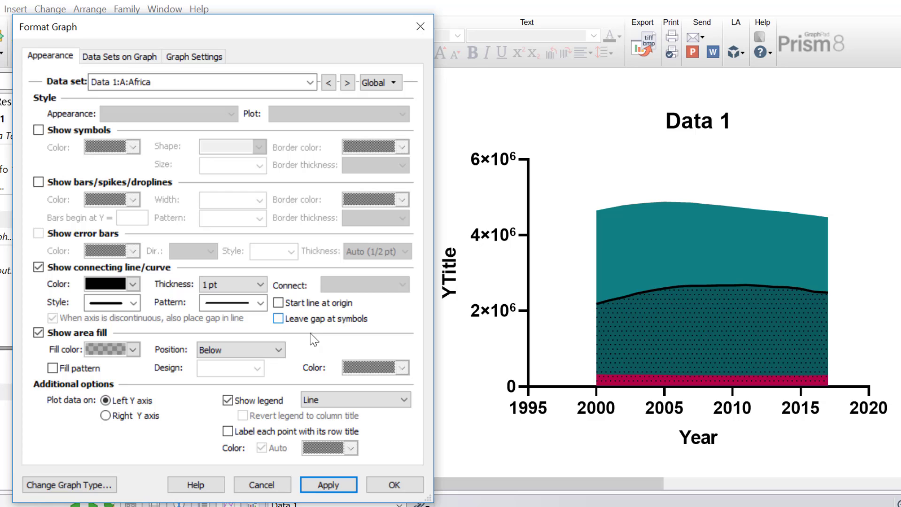
- Turn off Africa's fill pattern so the fill is solid, and apply
left_click(90, 372)
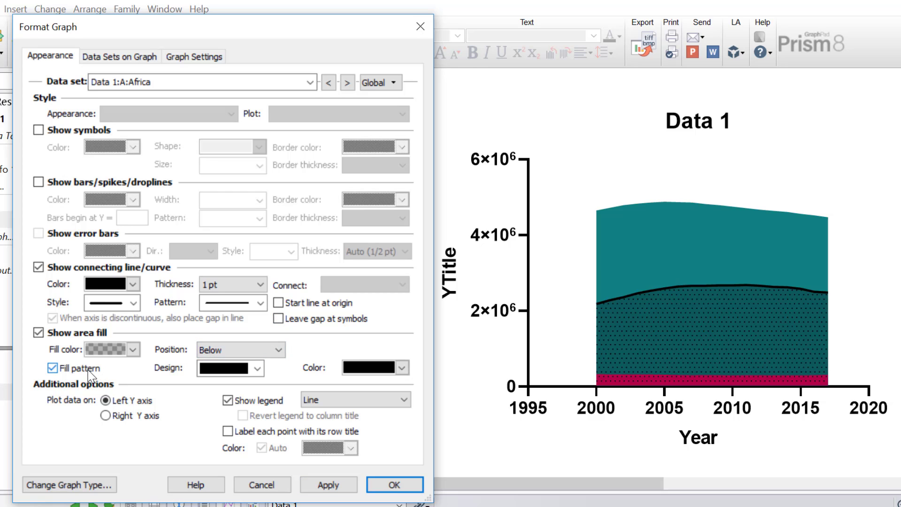
left_click(259, 368)
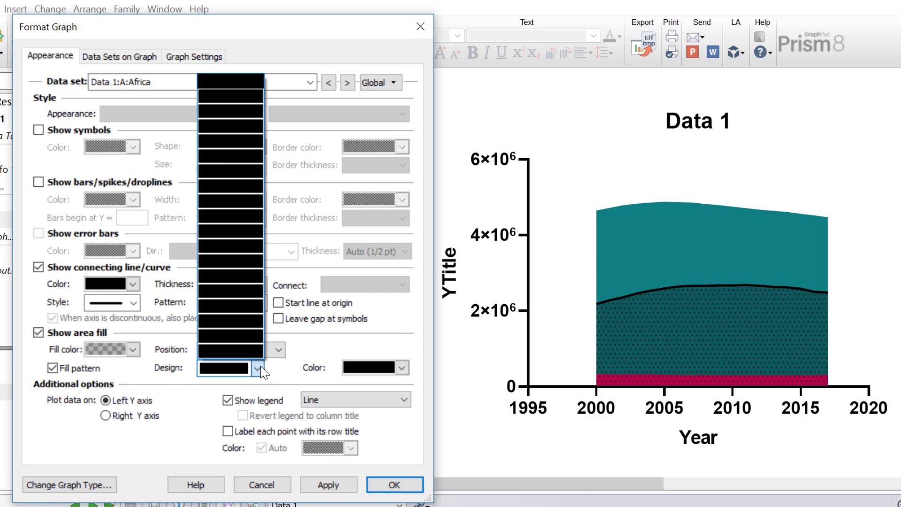
left_click(94, 370)
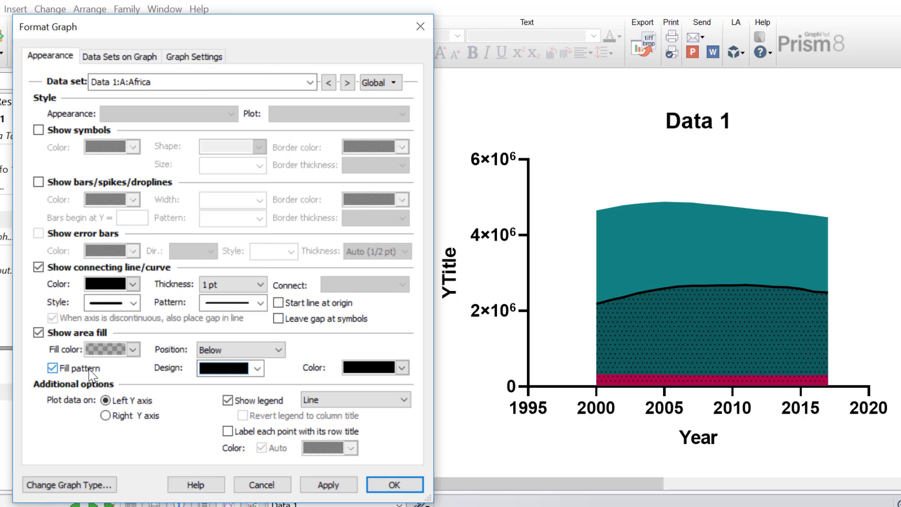
left_click(93, 371)
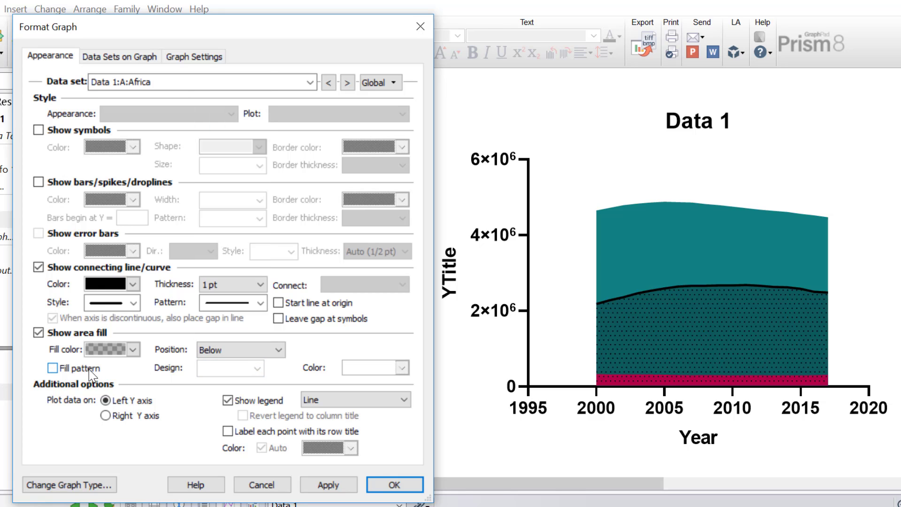
left_click(312, 484)
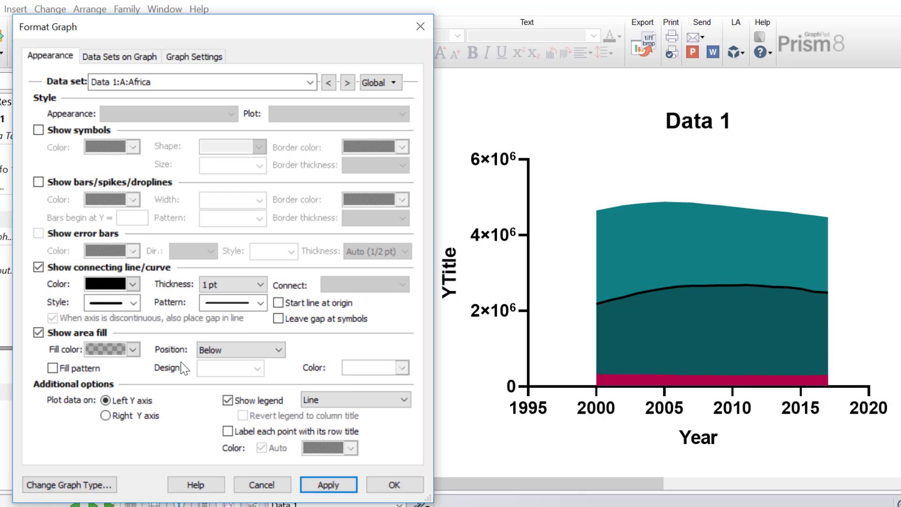
- Make the Americas area fill 70% transparent and apply
left_click(347, 83)
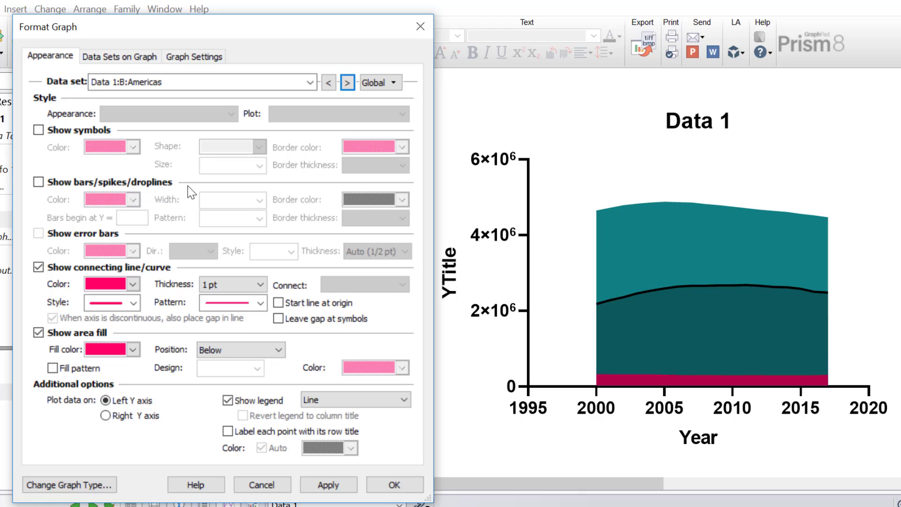
left_click(104, 349)
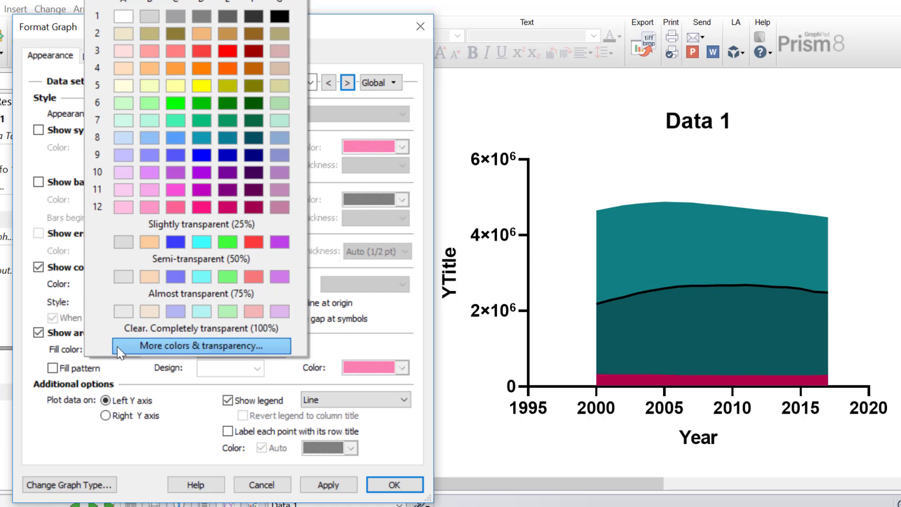
left_click(125, 346)
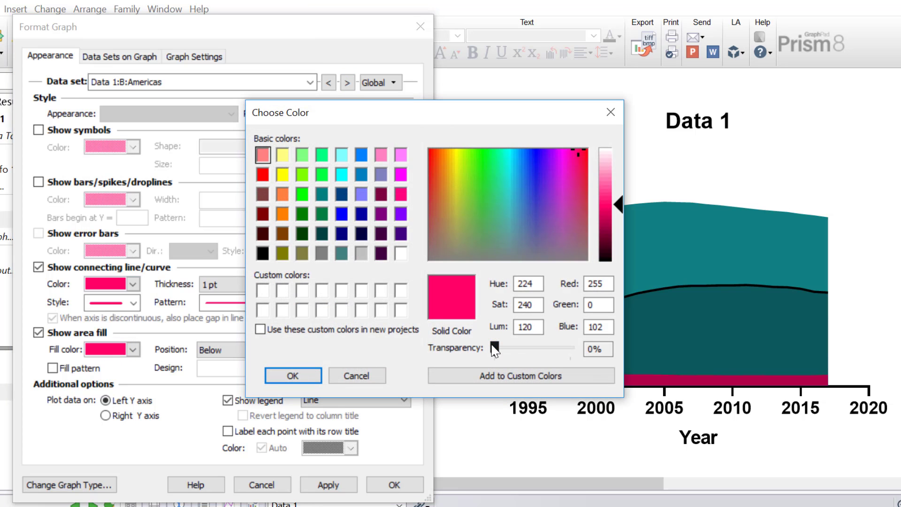
left_click_drag(495, 348, 547, 348)
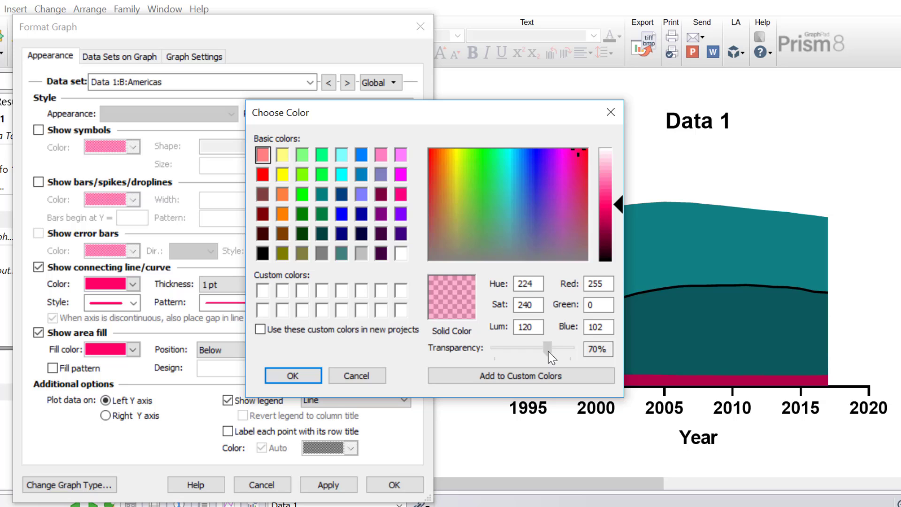
left_click(293, 375)
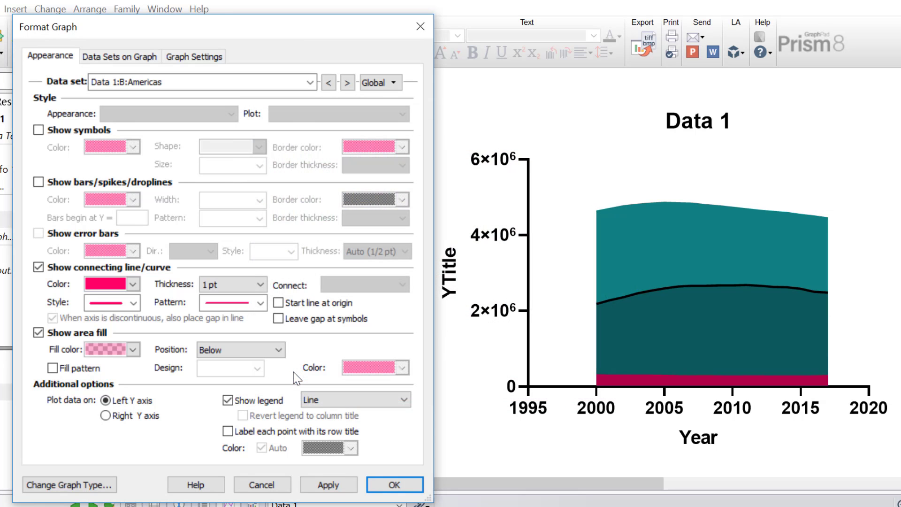
left_click(323, 483)
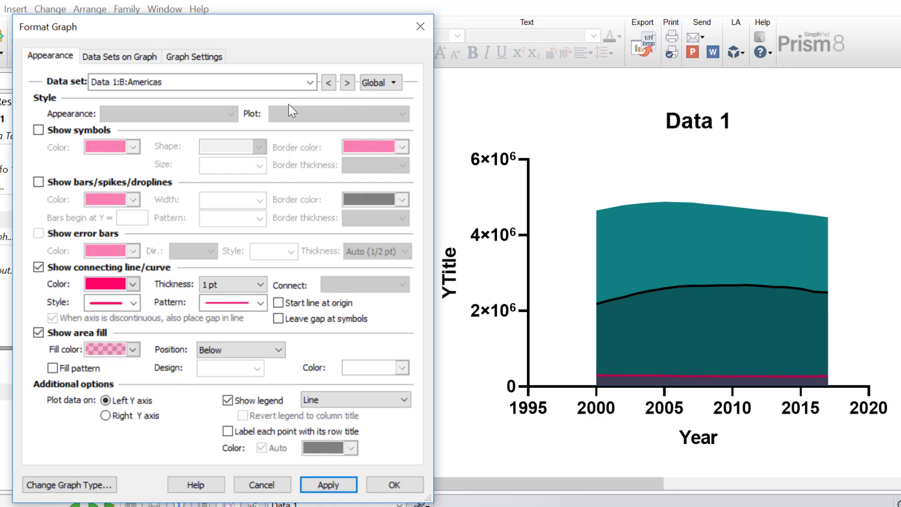
- Raise South-East Asia's fill transparency to 70%
left_click(348, 84)
left_click_drag(583, 348, 610, 348)
left_click(295, 374)
left_click(348, 83)
- Set Europe's area fill to 70% transparency and apply
left_click(133, 350)
left_click(125, 348)
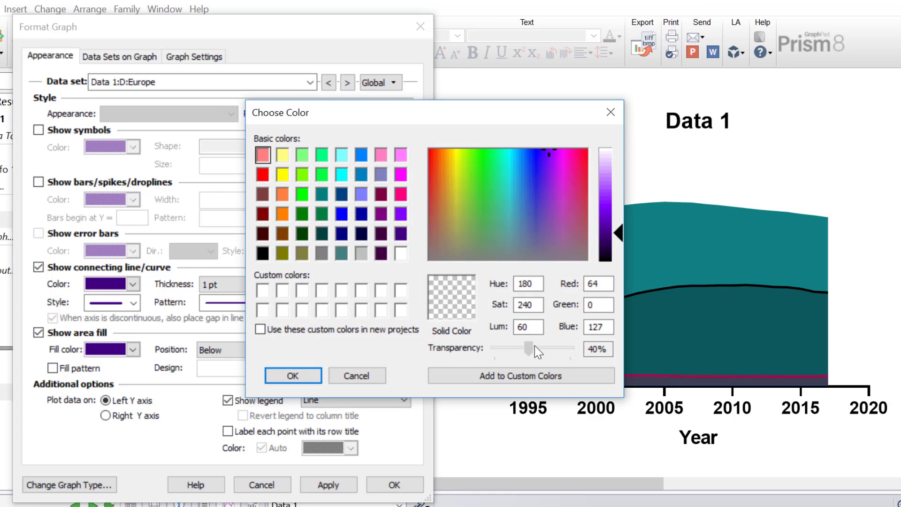
left_click_drag(534, 348, 594, 348)
left_click(296, 374)
left_click(329, 485)
- Set Eastern Mediterranean's area fill to 70% transparency and apply
left_click(348, 83)
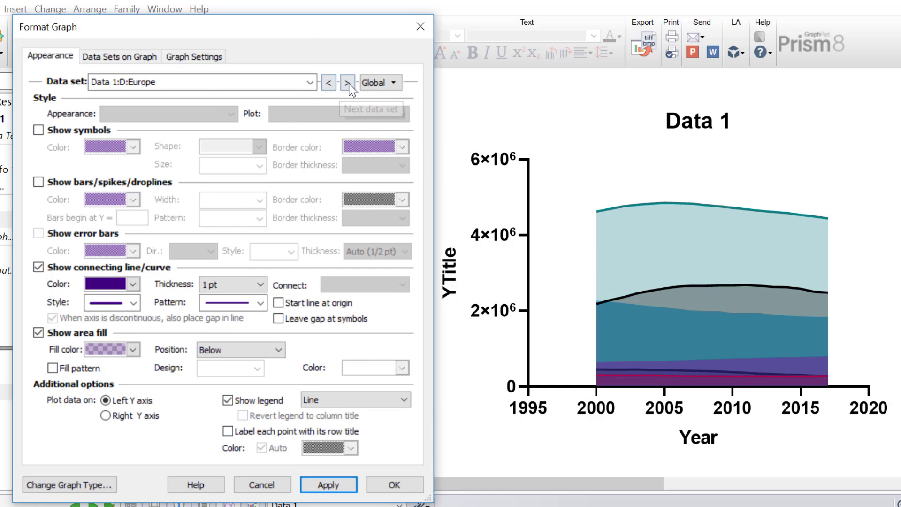
left_click(133, 349)
left_click(125, 347)
left_click_drag(535, 348, 591, 348)
left_click(293, 375)
left_click(52, 368)
- Give Western Pacific a 70% transparent fill and apply
left_click(53, 368)
left_click(329, 485)
left_click(347, 82)
left_click(133, 349)
left_click(125, 347)
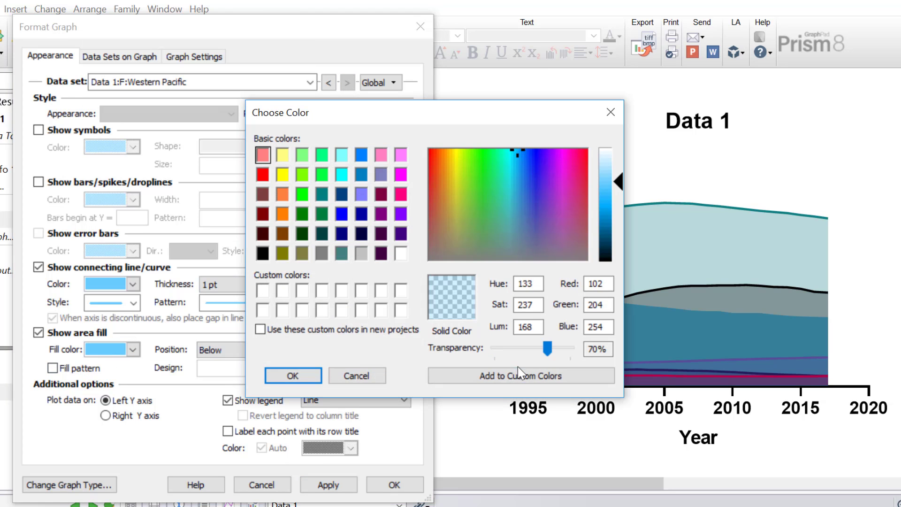
left_click(293, 376)
left_click(329, 485)
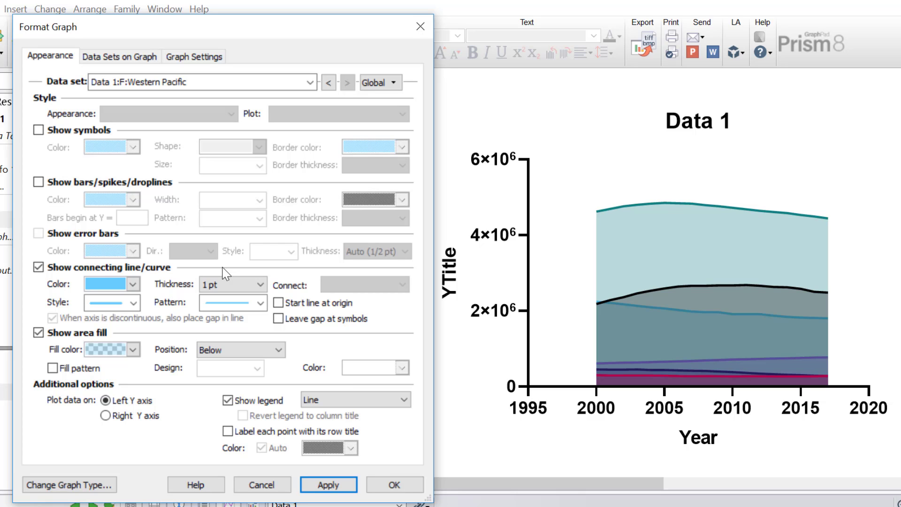
- Move South-East Asia to the bottom of the data set order and Africa just above it
left_click(111, 58)
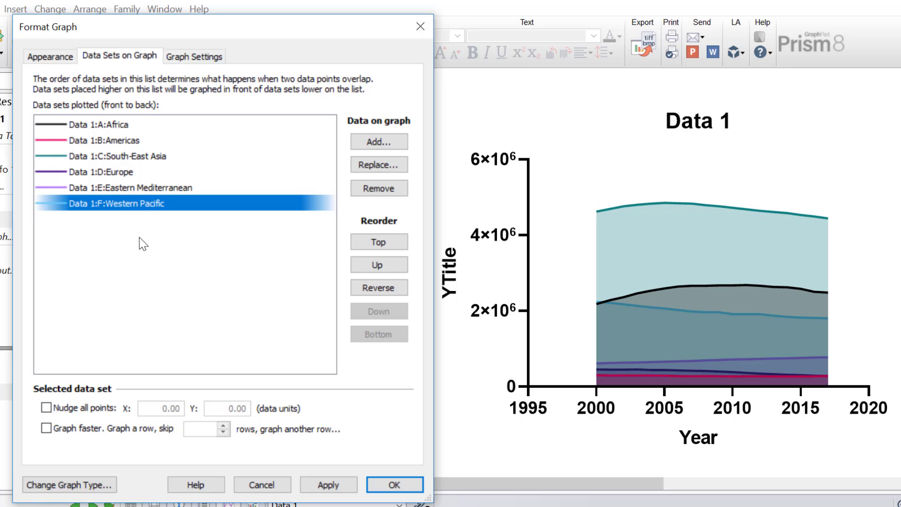
left_click_drag(119, 153, 117, 212)
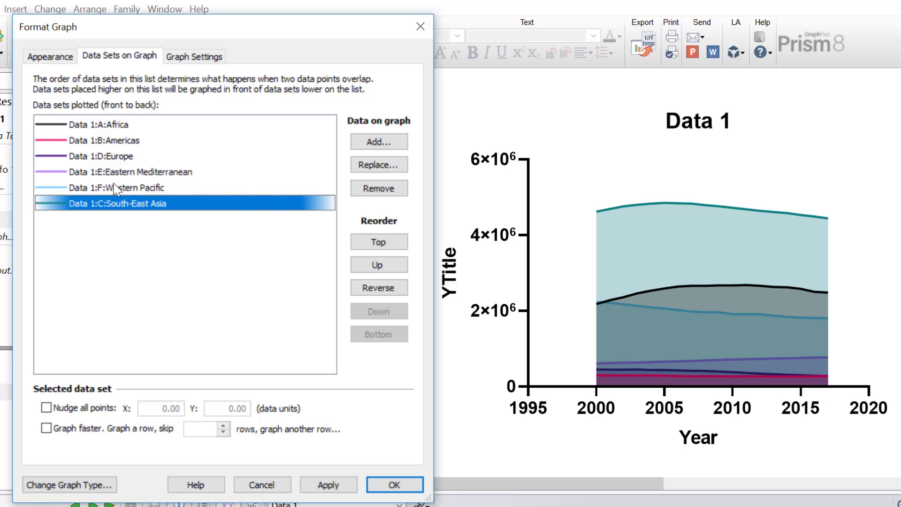
left_click_drag(114, 125, 112, 191)
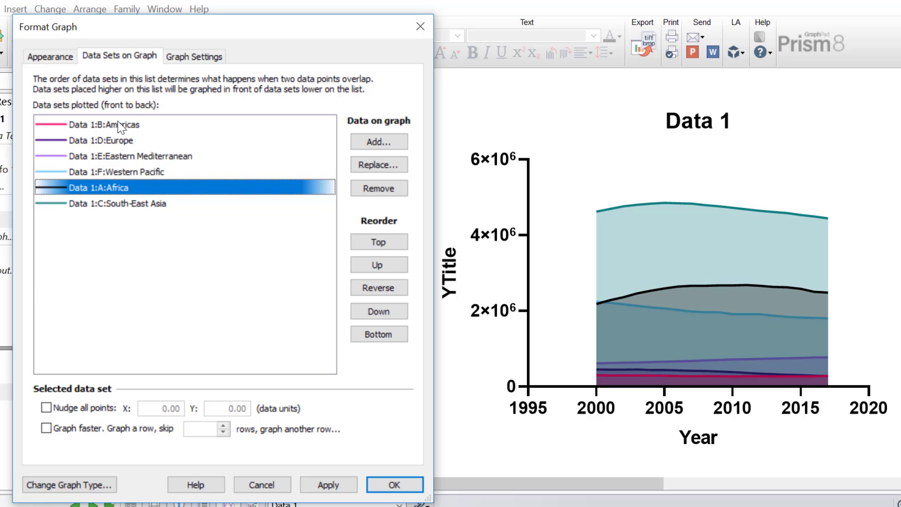
left_click(328, 485)
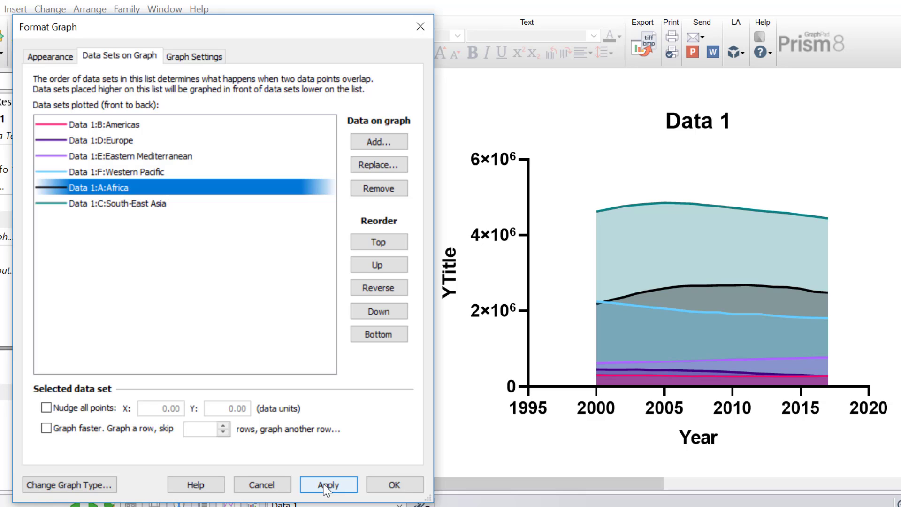
- Set the legend style to Line and close the Format Graph dialog with OK
left_click(51, 57)
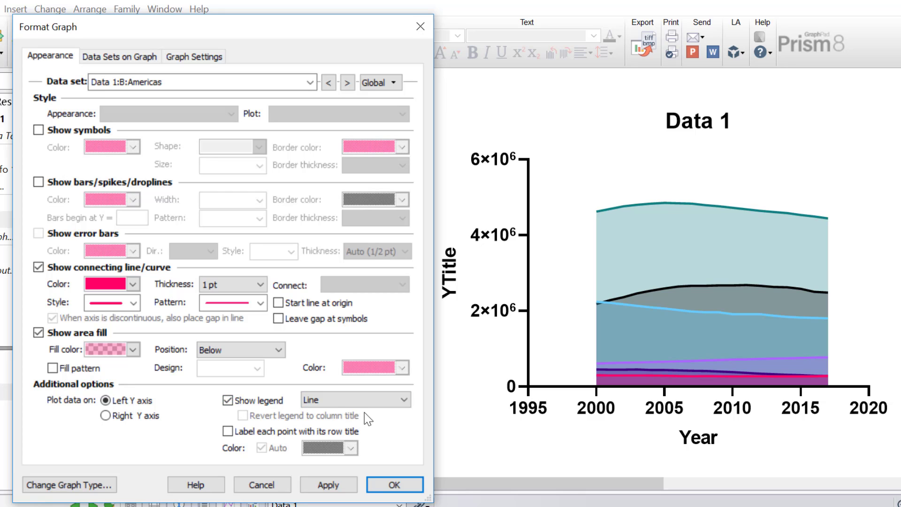
left_click(400, 403)
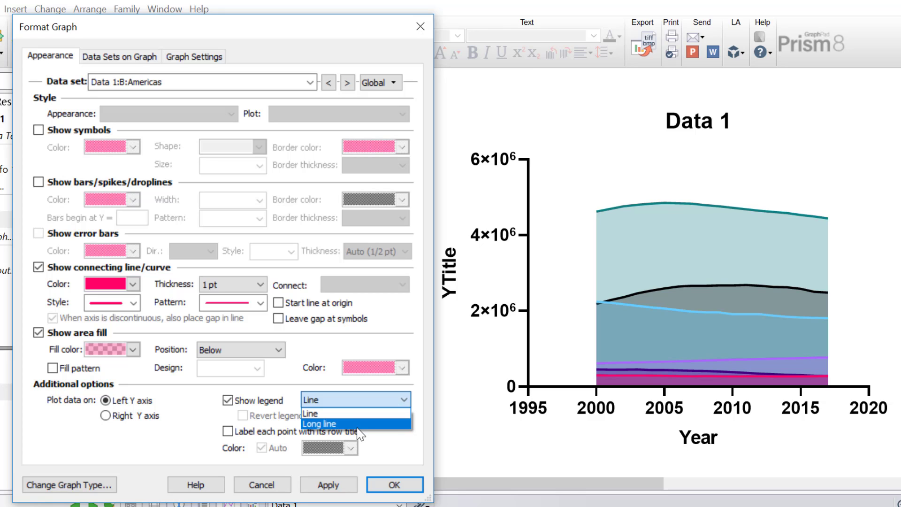
left_click(366, 414)
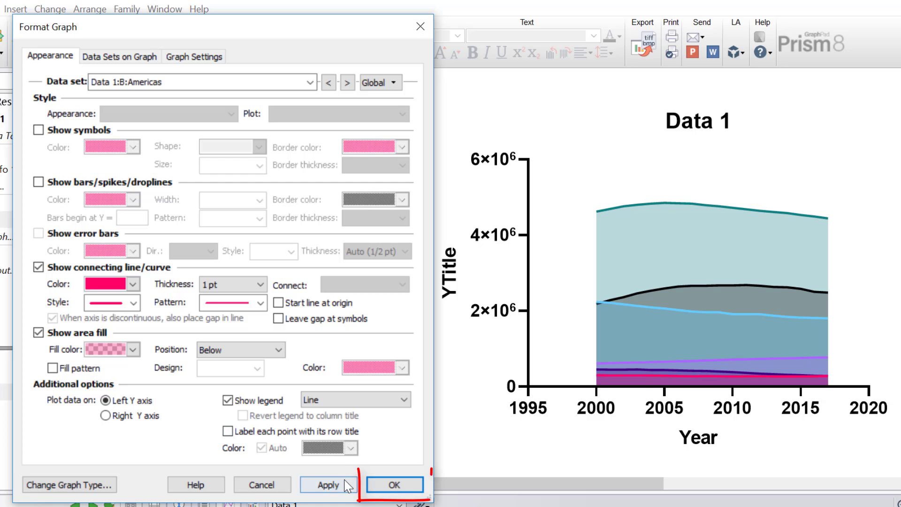
left_click(382, 483)
left_click_drag(390, 482, 544, 483)
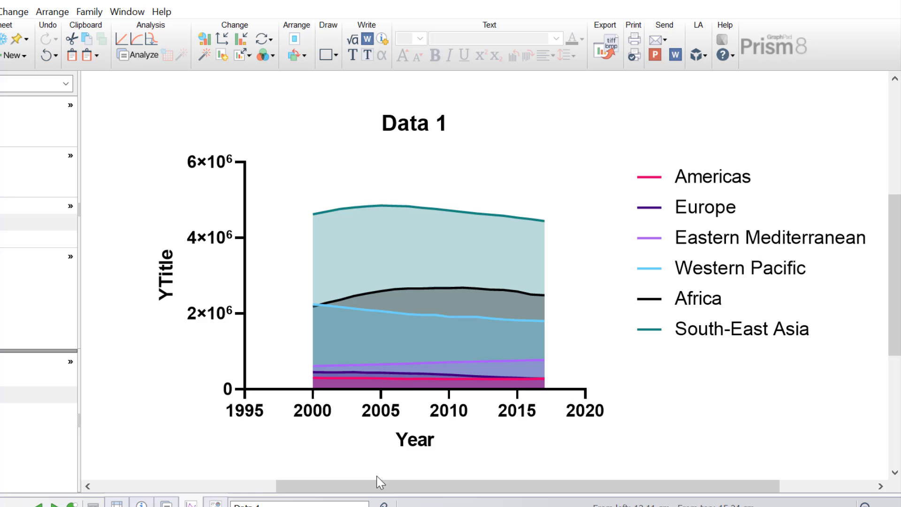
left_click_drag(379, 486, 203, 495)
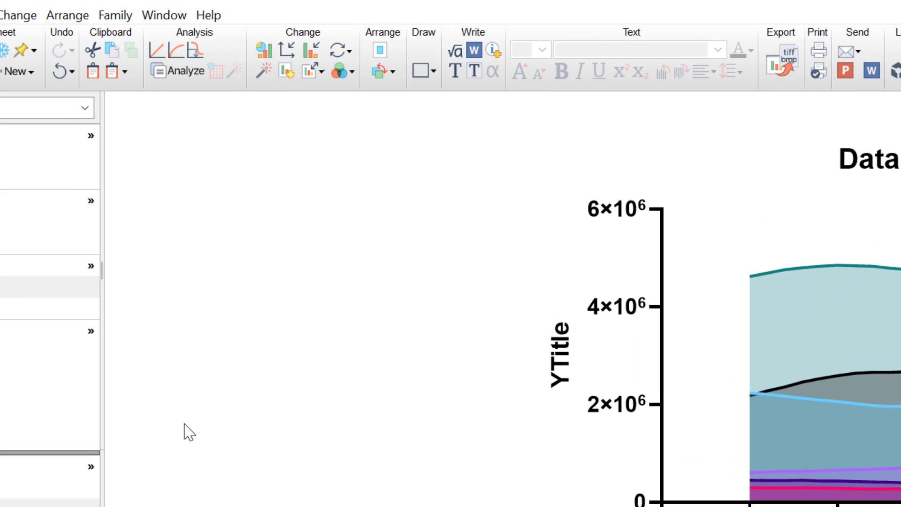
- Set the X axis to a manual range from 1999 to 2018
left_click(311, 56)
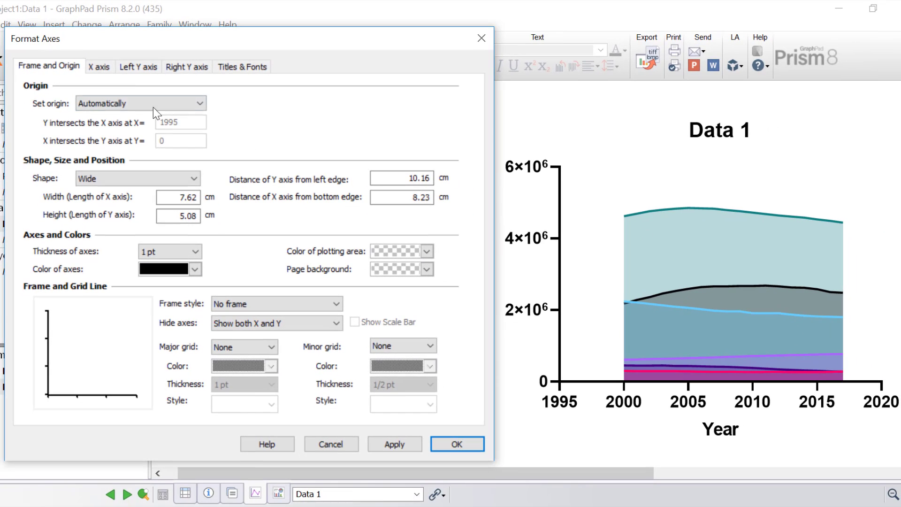
left_click(100, 69)
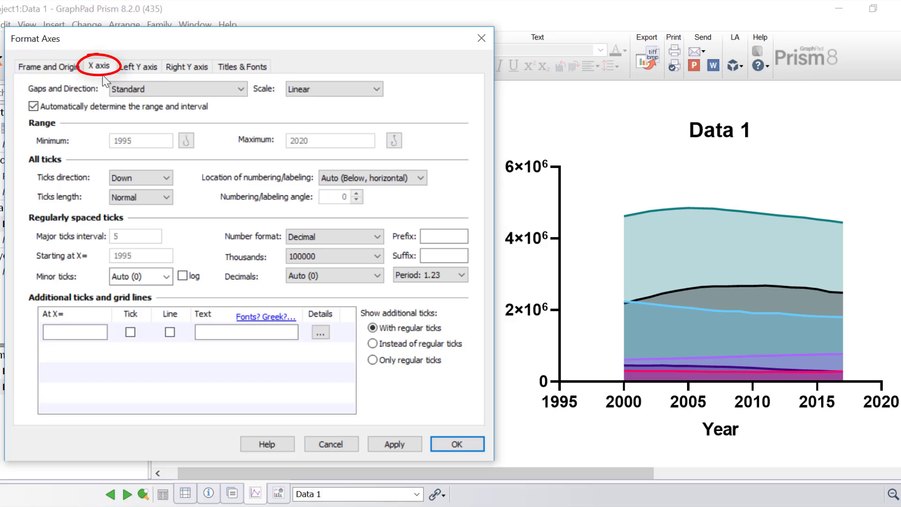
left_click(106, 113)
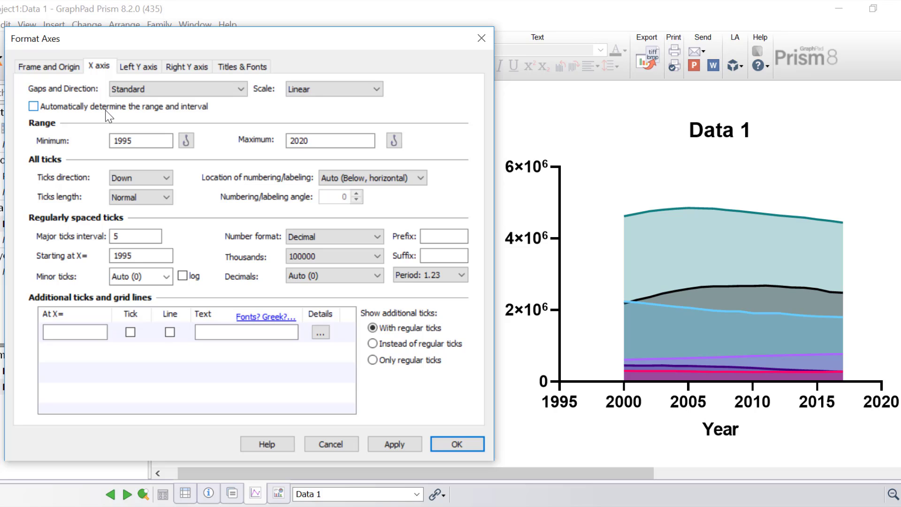
double_click(137, 147)
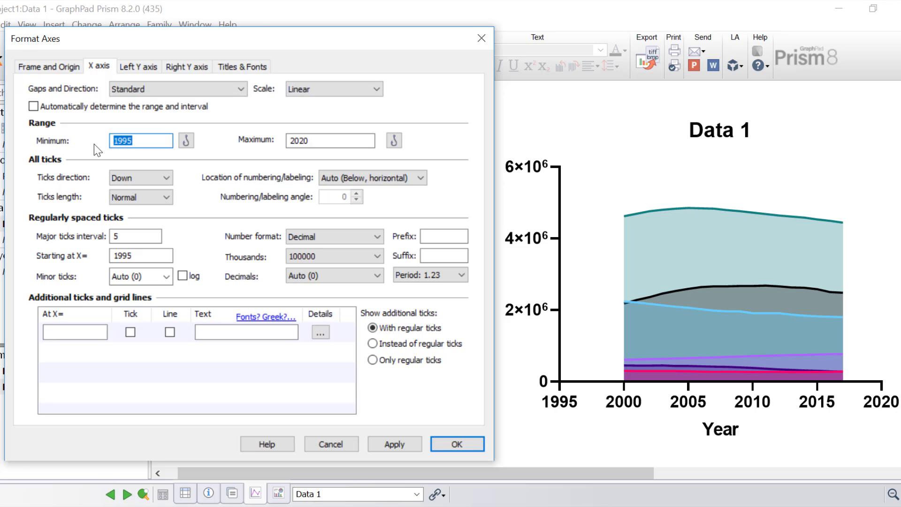
type("1999")
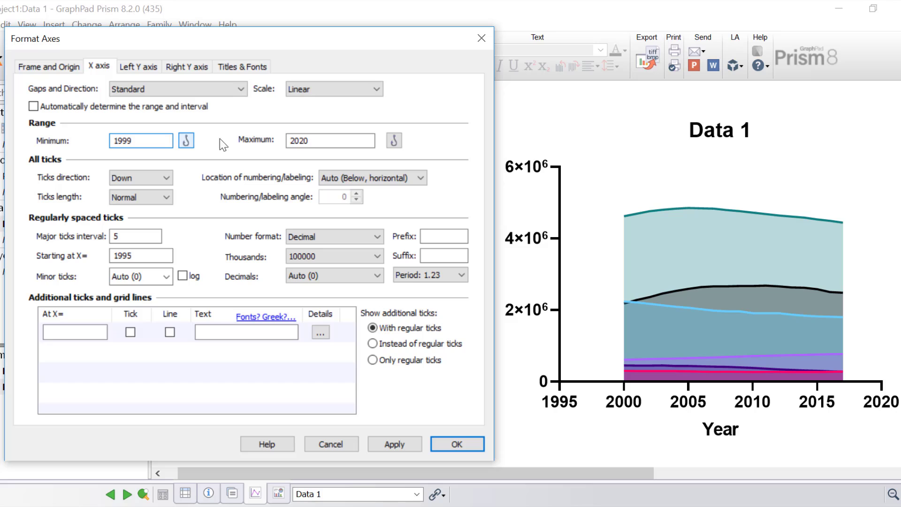
double_click(315, 141)
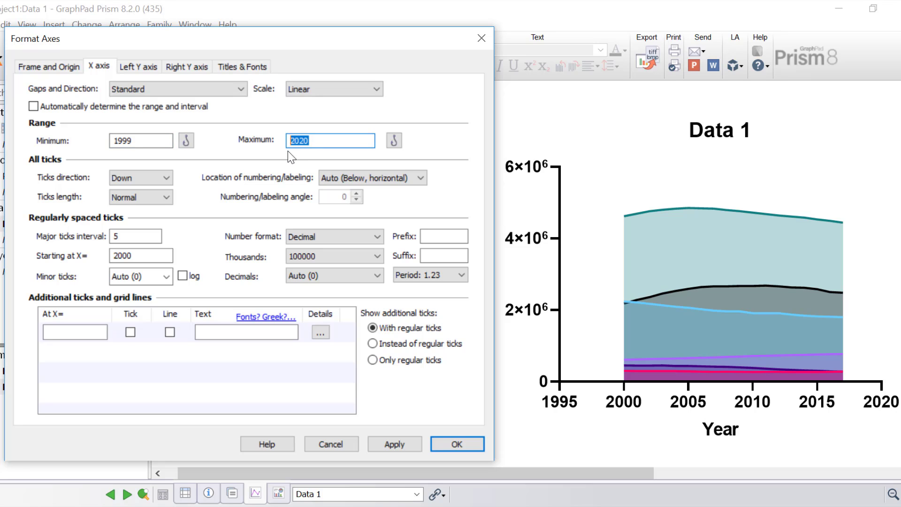
type("2018")
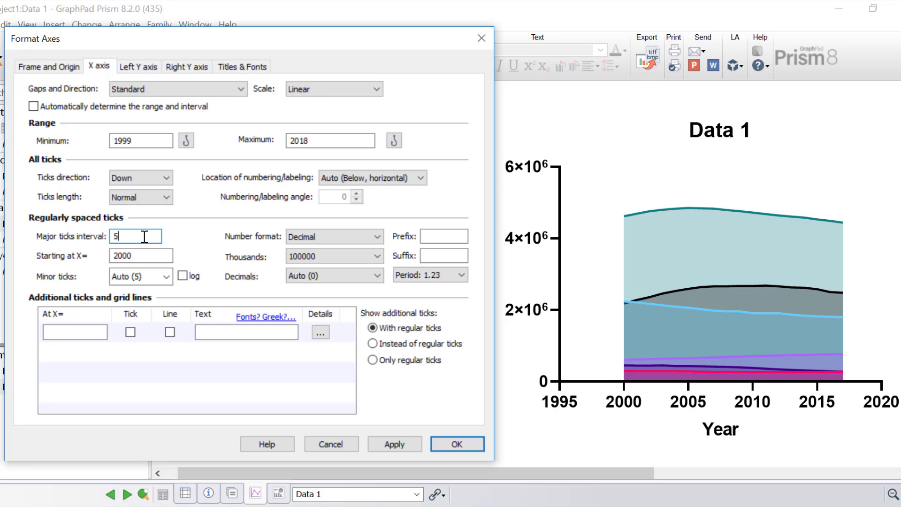
- Set X major ticks every 3 years starting at 2000 and apply
left_click_drag(145, 237, 101, 236)
type("3")
left_click(139, 250)
key("BackSpace")
type("1")
left_click_drag(139, 256, 103, 259)
type("2000")
left_click(379, 445)
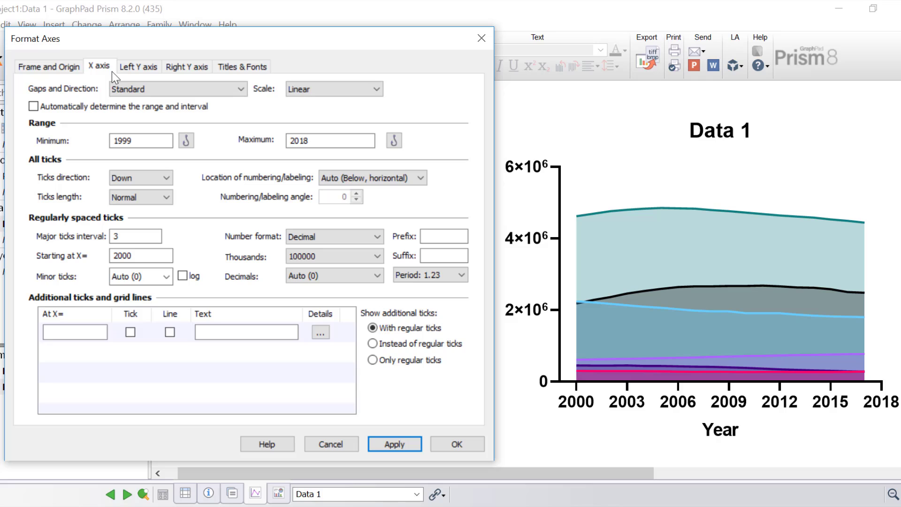
- Give the left Y axis a manual range with major ticks every 1000000, shown in Scientific format
left_click(129, 71)
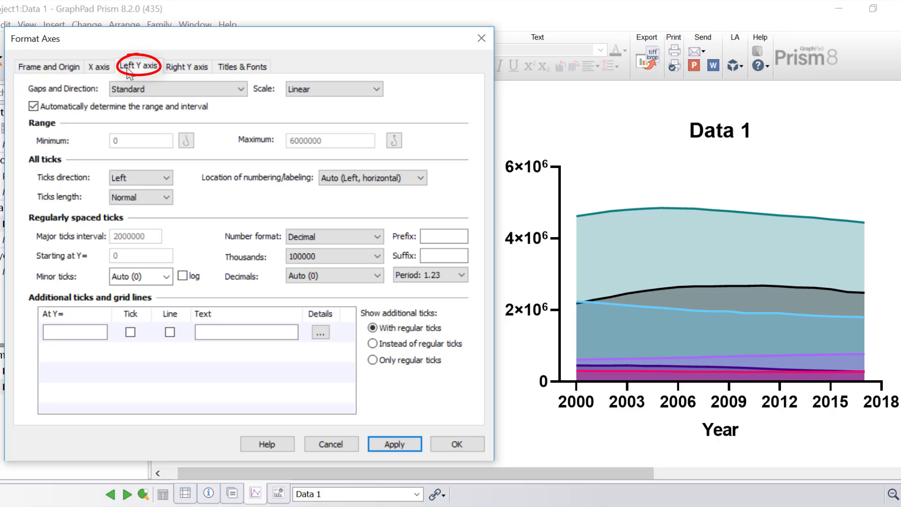
left_click(81, 109)
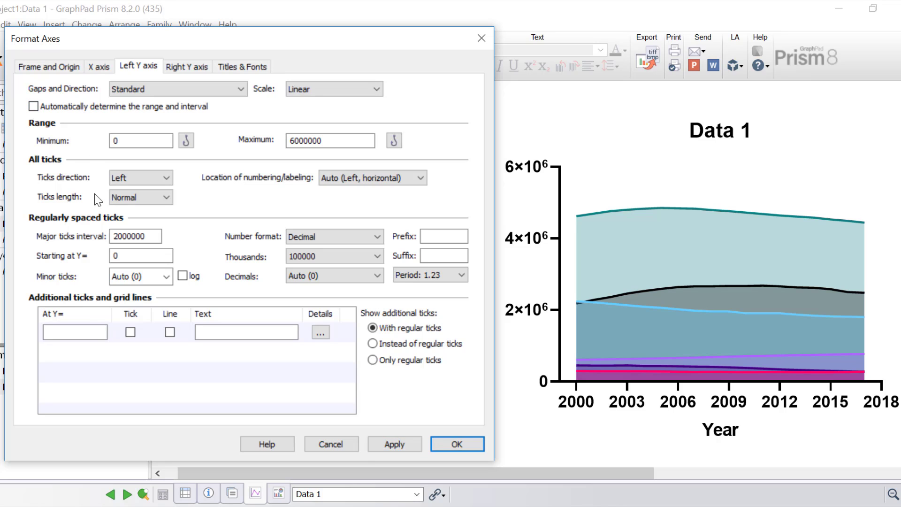
left_click(120, 236)
key("BackSpace")
type("1")
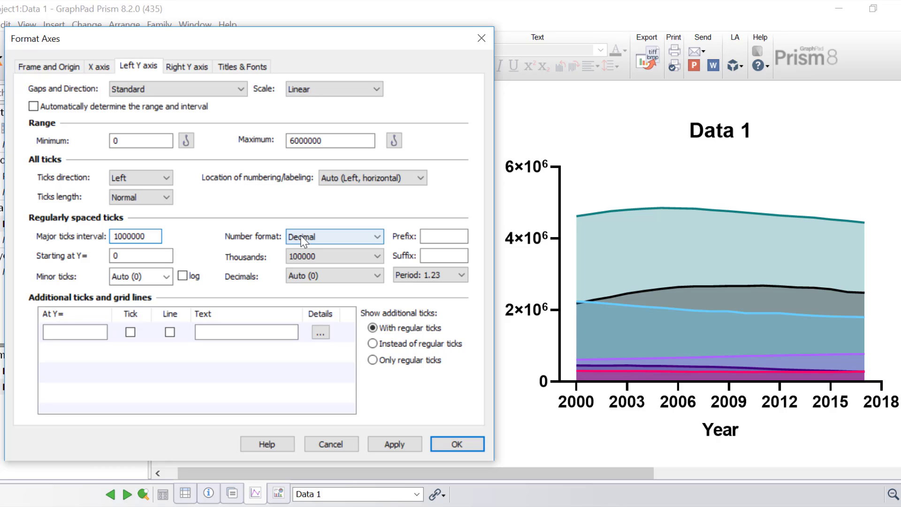
left_click(301, 238)
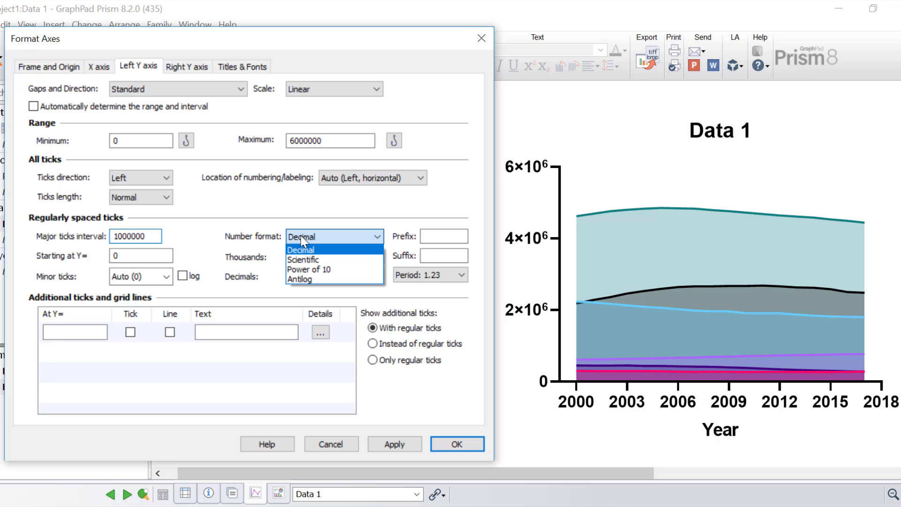
left_click(326, 259)
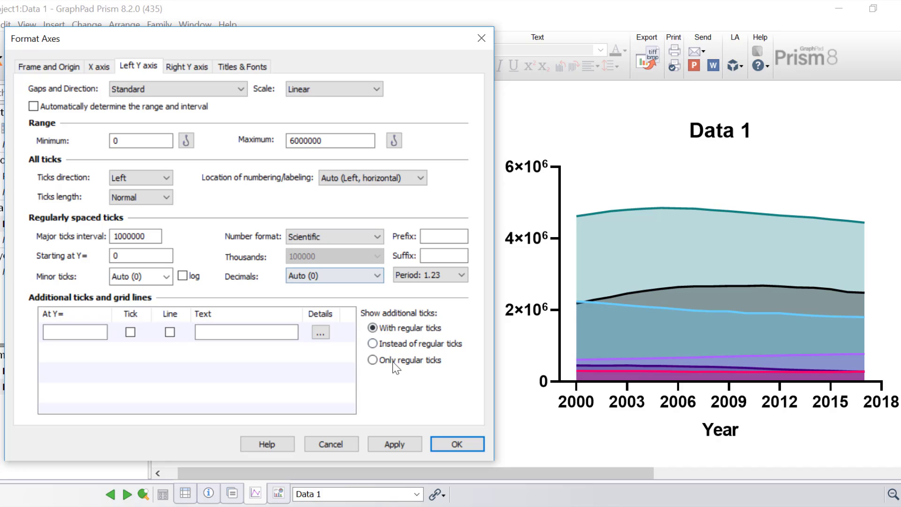
left_click(392, 441)
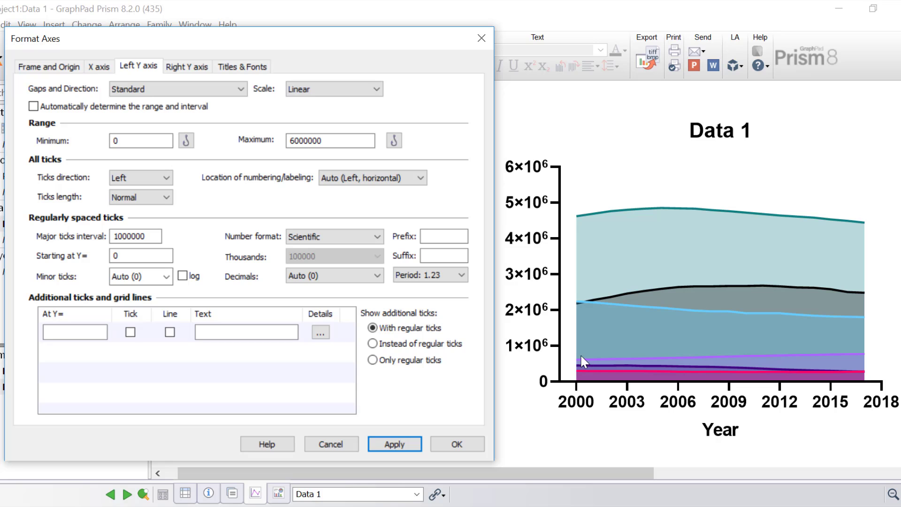
left_click(442, 444)
left_click_drag(424, 471, 584, 472)
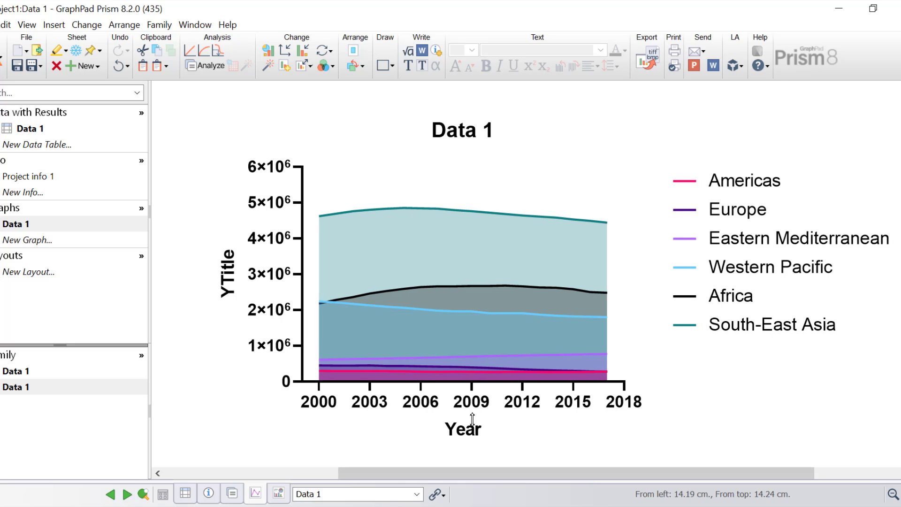
- Title the Y axis 'Number of tuberculosis cases'
left_click(227, 274)
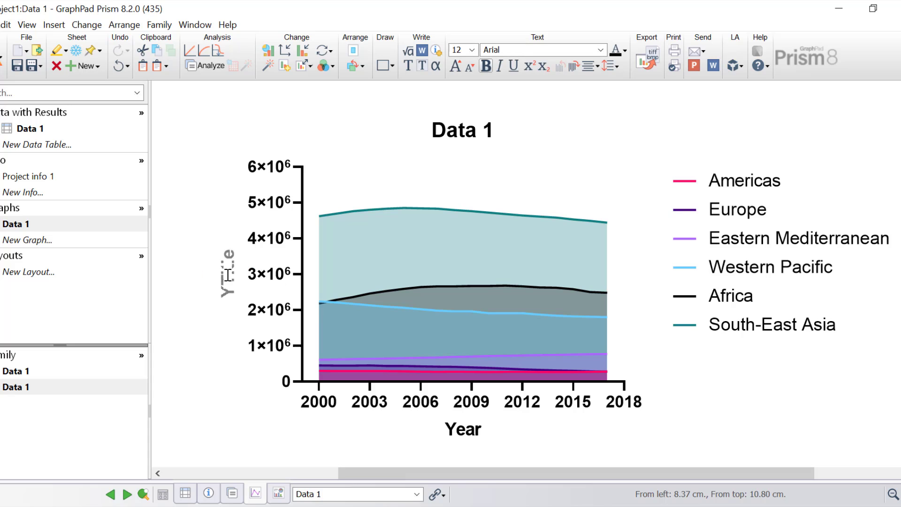
type("Num")
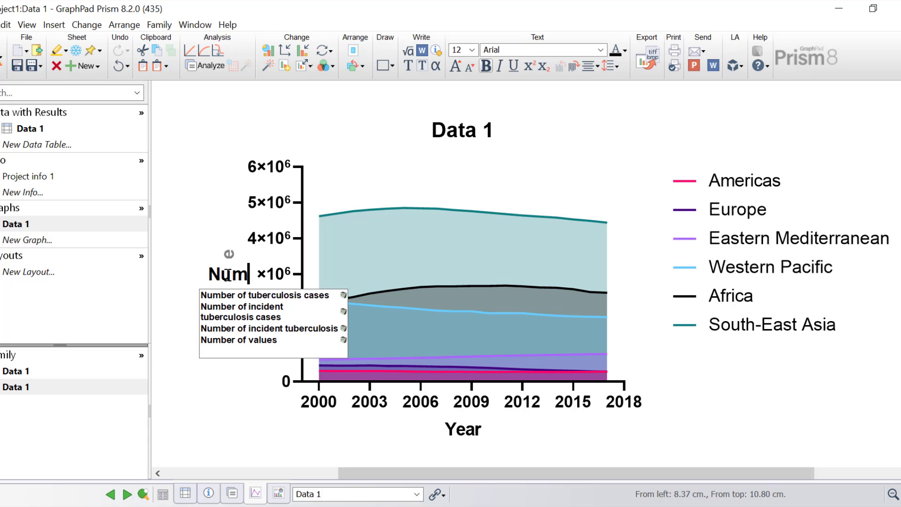
left_click(224, 296)
left_click(453, 136)
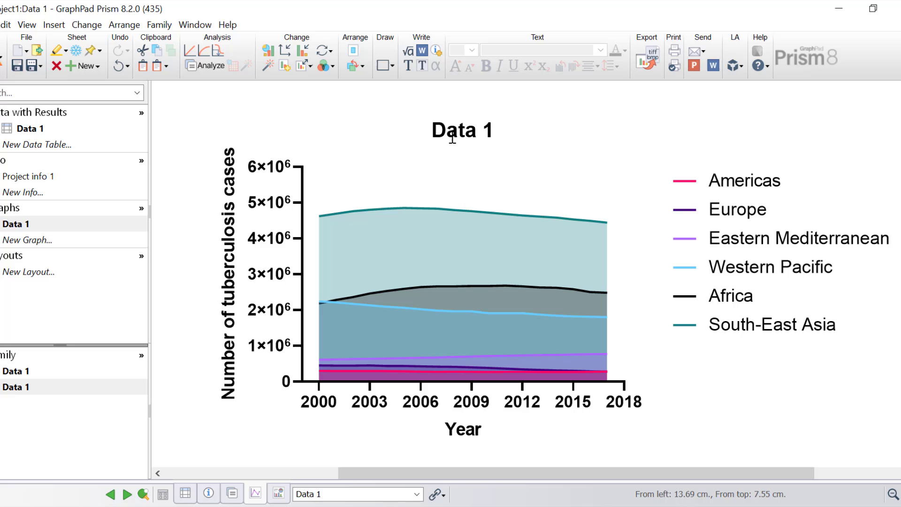
- Replace the 'Data 1' graph title with 'Tuberculosis incidence'
left_click(452, 135)
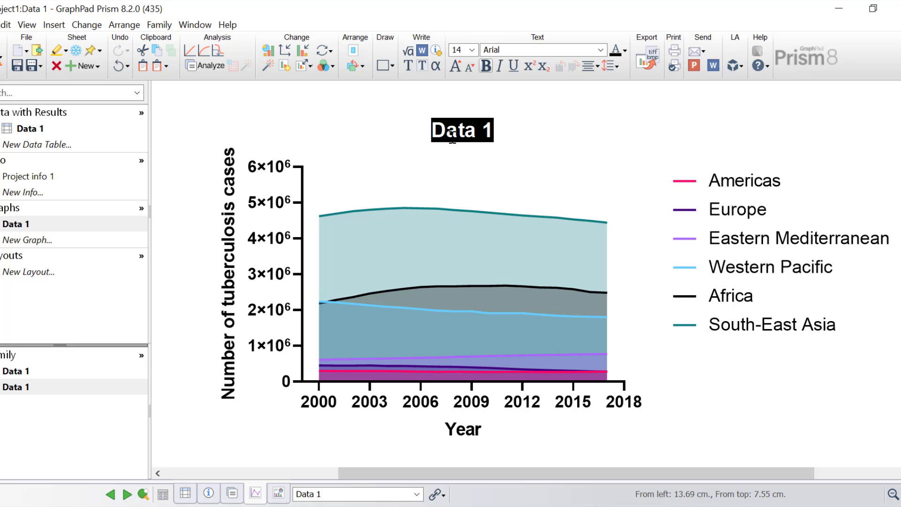
type("Tuber")
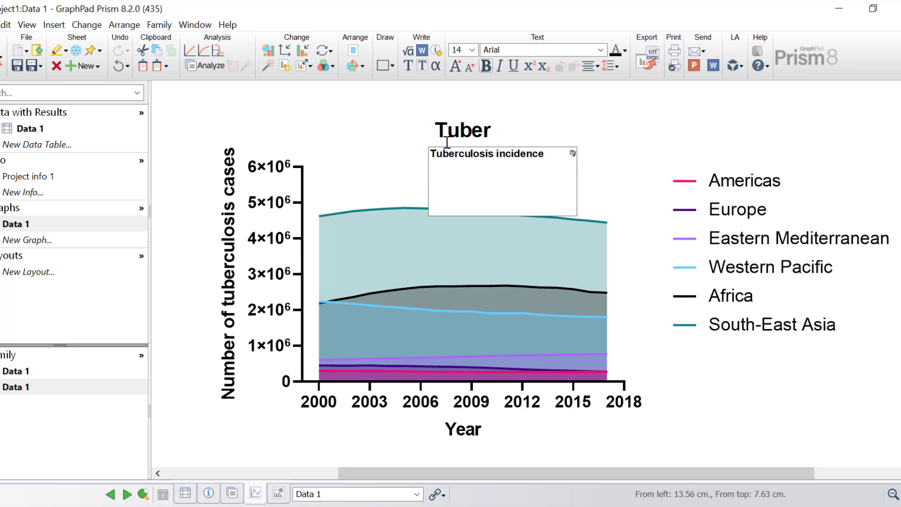
left_click(449, 155)
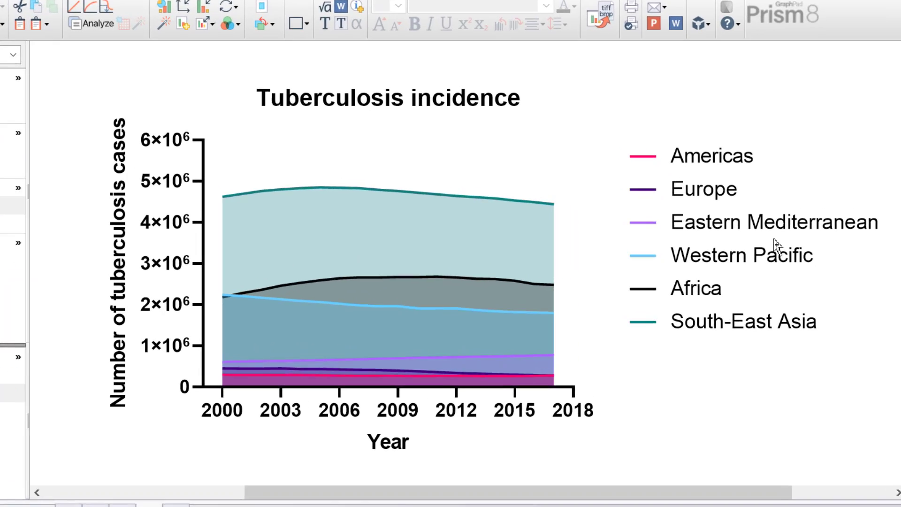